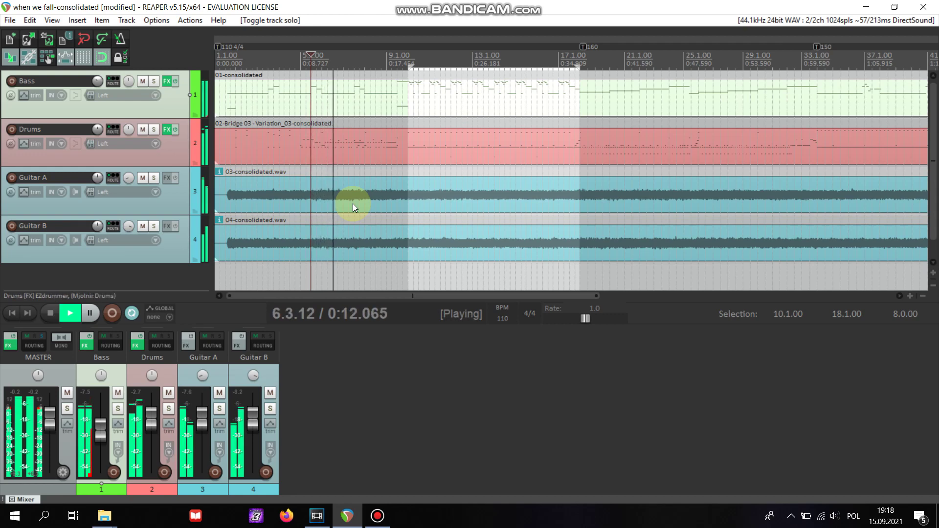
# Open the Bass track's effects chain with Loki Bass 2 and reposition its window below the top tracks.
pyautogui.click(168, 82)
pyautogui.moveTo(236, 168); pyautogui.dragTo(381, 203)
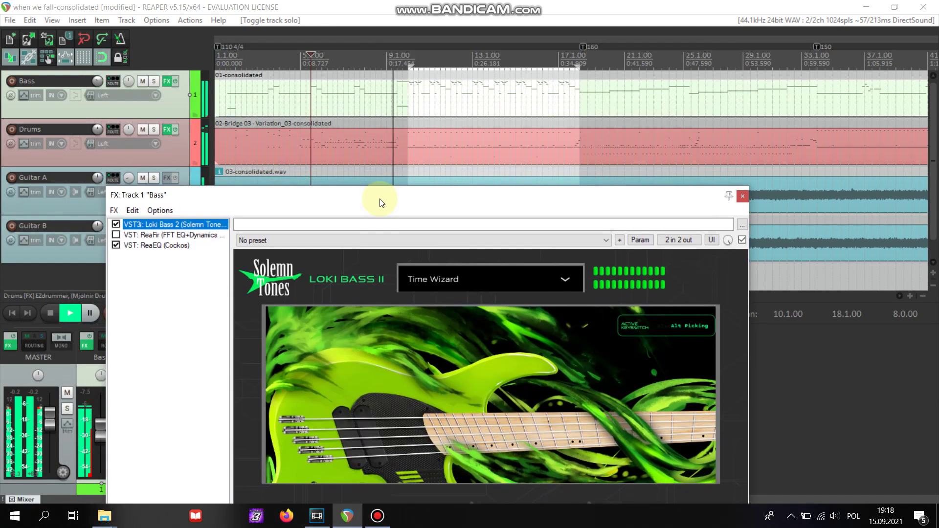
# Examine the Bass item's notes in a maximised, zoomed-out MIDI editor, and close the editor.
pyautogui.doubleClick(396, 107)
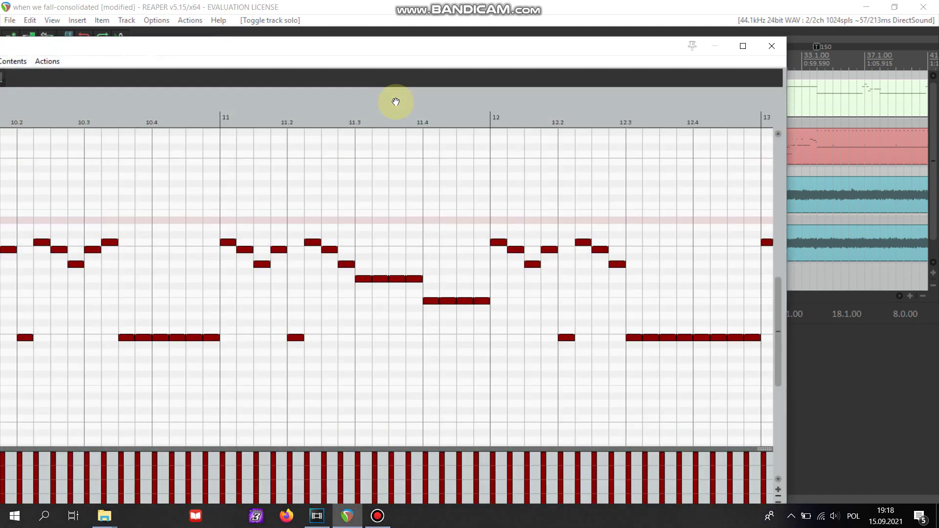
pyautogui.doubleClick(386, 51)
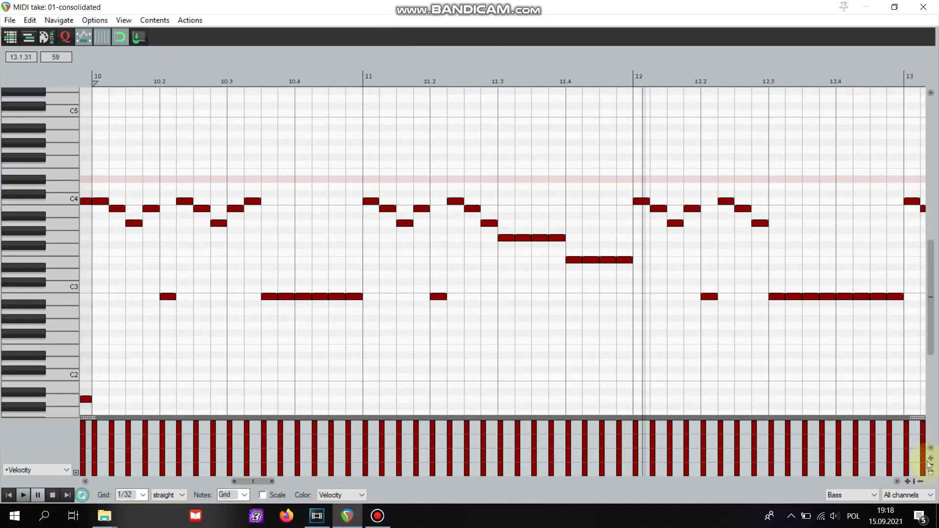
pyautogui.click(921, 482)
pyautogui.click(920, 482)
pyautogui.click(921, 482)
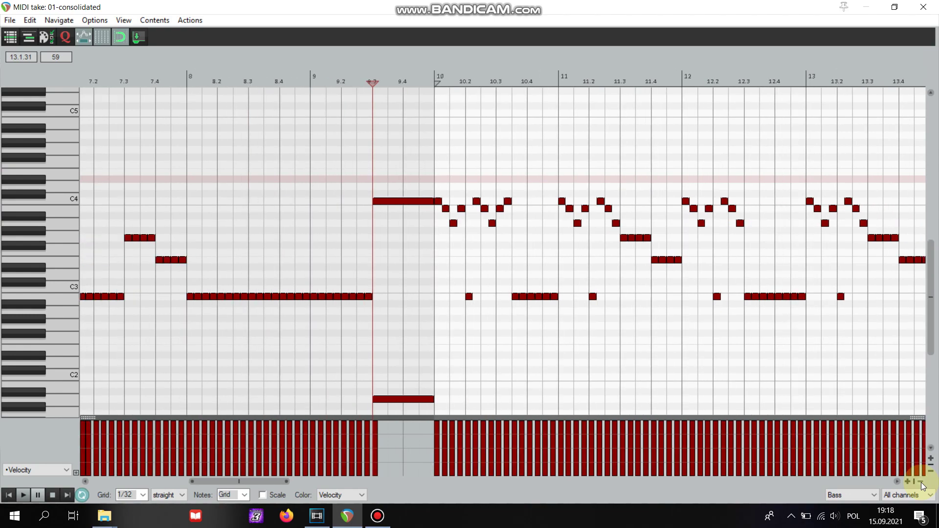
pyautogui.click(921, 482)
pyautogui.click(921, 482)
pyautogui.click(924, 7)
# Move the Loki Bass II window aside to uncover the Bass and Drums tracks, and solo these two tracks.
pyautogui.moveTo(686, 199); pyautogui.dragTo(468, 185)
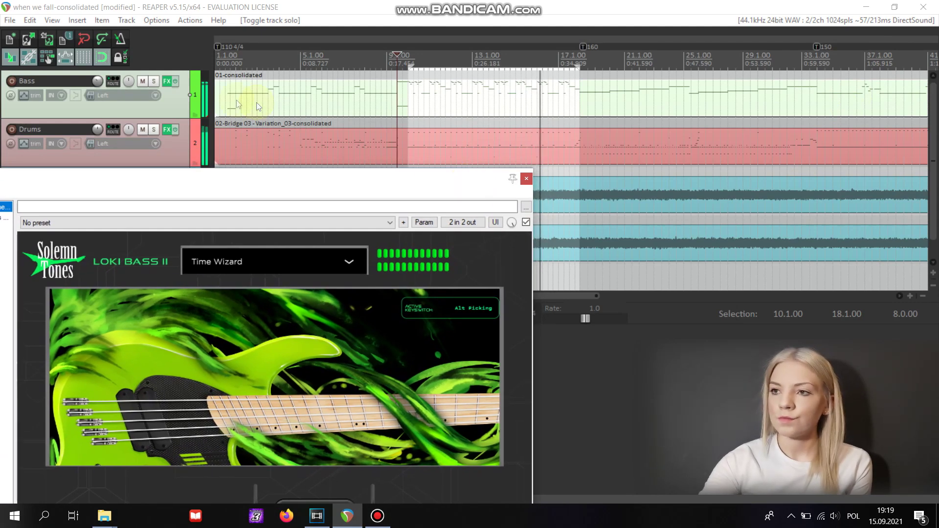
pyautogui.click(155, 81)
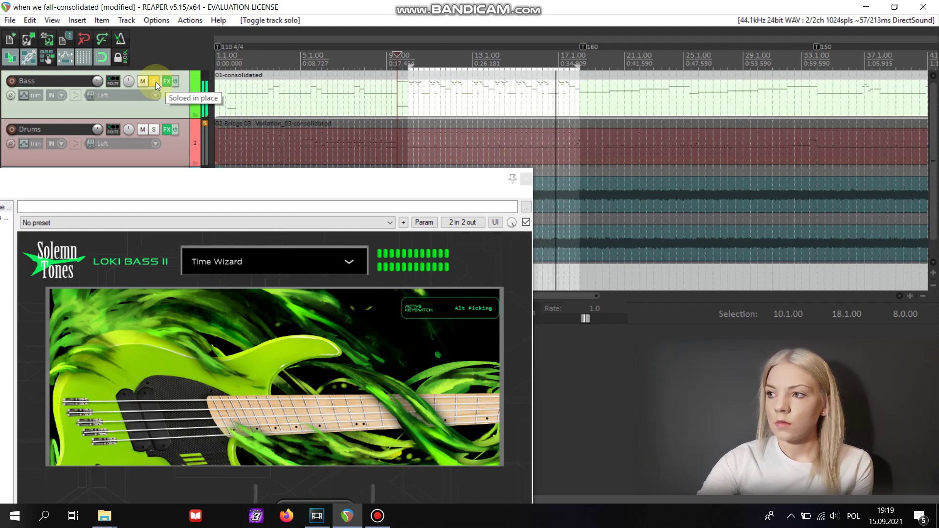
pyautogui.click(157, 131)
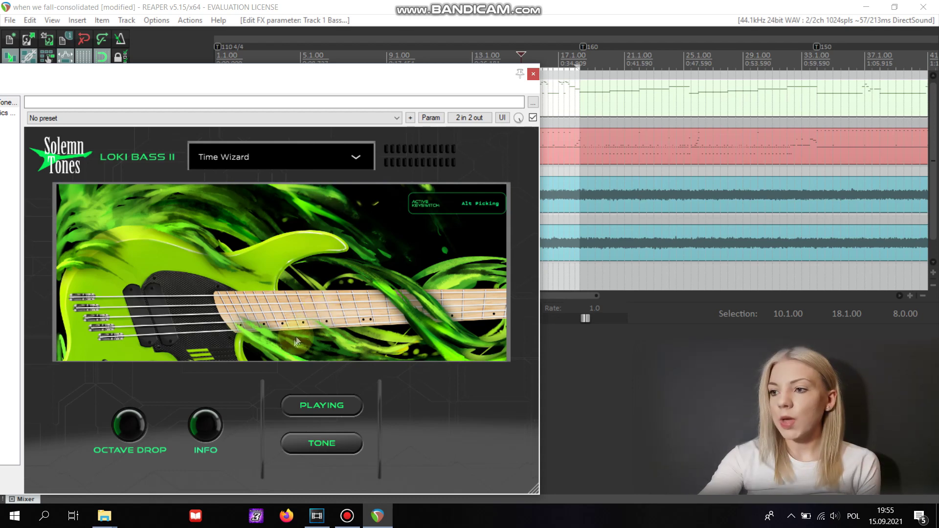
# Show the keyswitch and velocity information in Loki Bass II, review it, and hide it again.
pyautogui.click(210, 428)
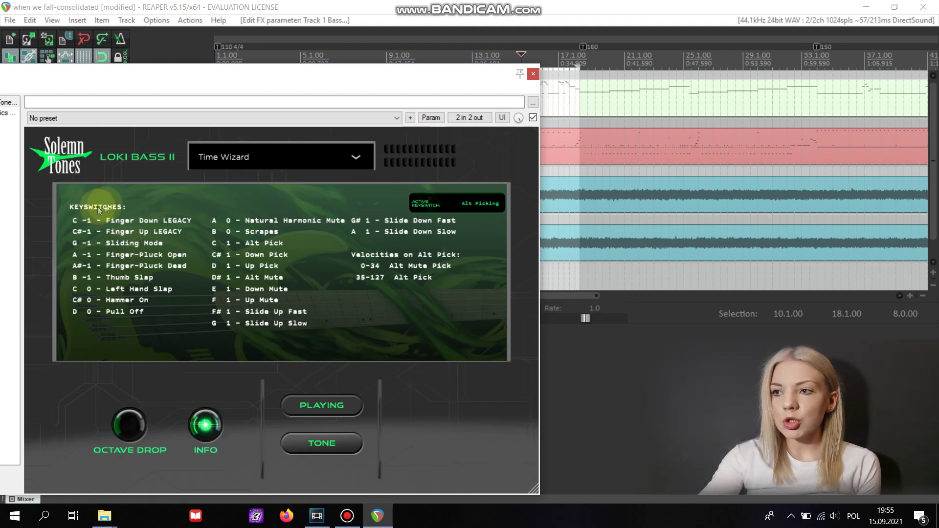
pyautogui.click(83, 272)
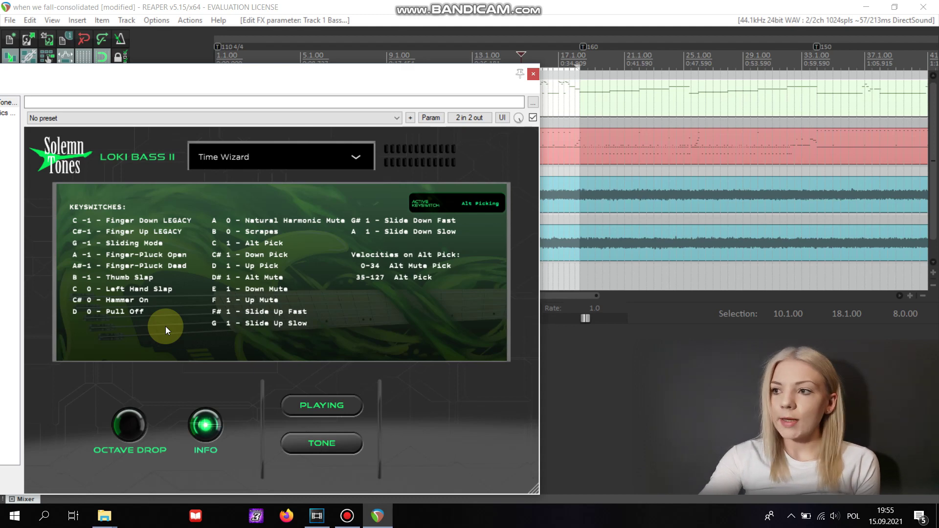
pyautogui.click(208, 430)
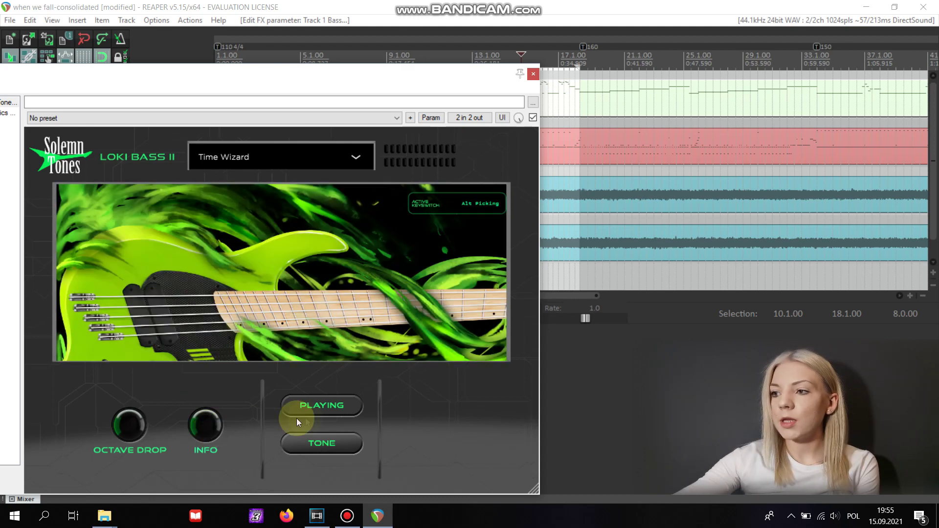
# Set the Mode knob to 1 in Loki Bass II's playing settings and return to the plugin's main page.
pyautogui.click(337, 405)
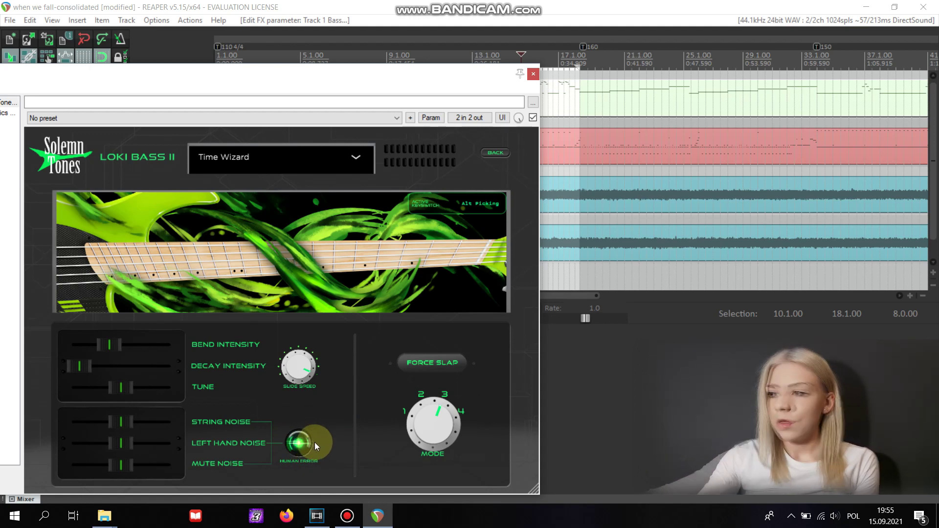
pyautogui.click(434, 364)
pyautogui.click(430, 407)
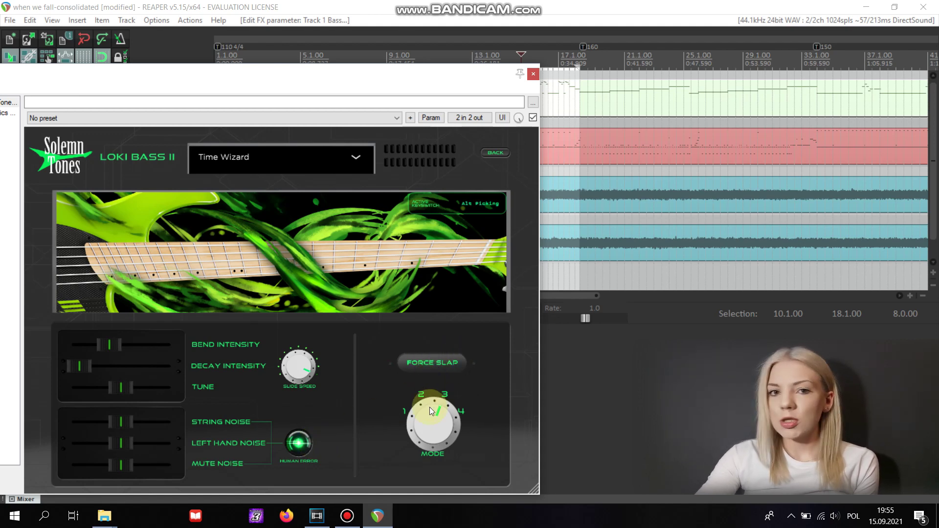
pyautogui.click(416, 416)
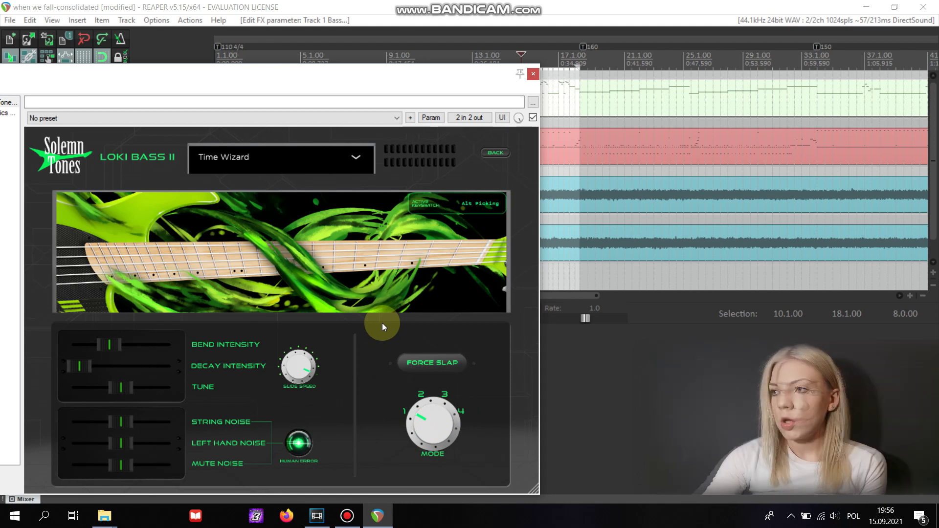
pyautogui.click(500, 152)
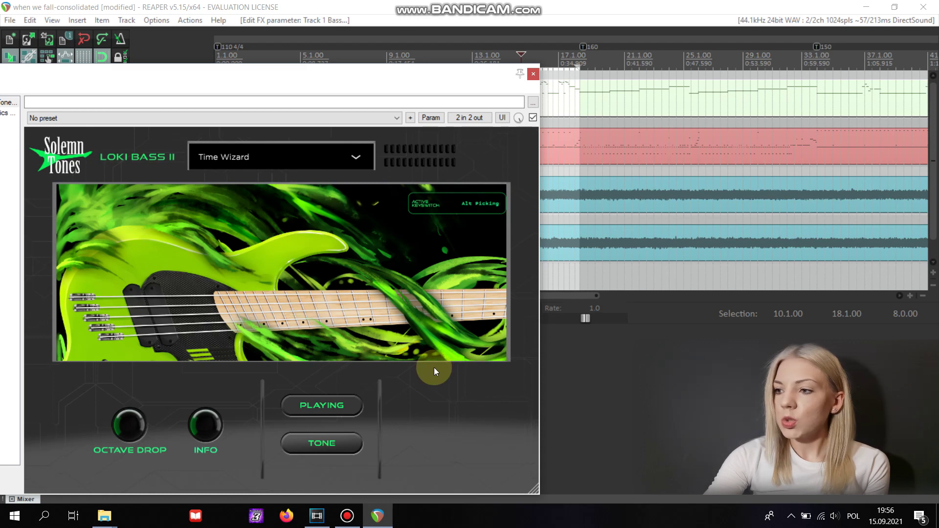
# Review Loki Bass II's tone settings, toggling Enforce off and back on, and return to the main page.
pyautogui.click(323, 445)
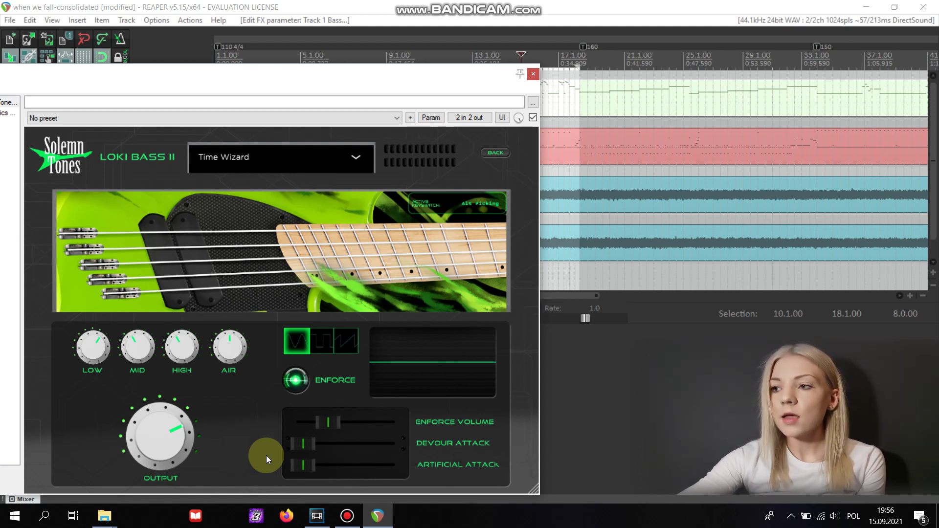
pyautogui.click(298, 386)
pyautogui.click(298, 386)
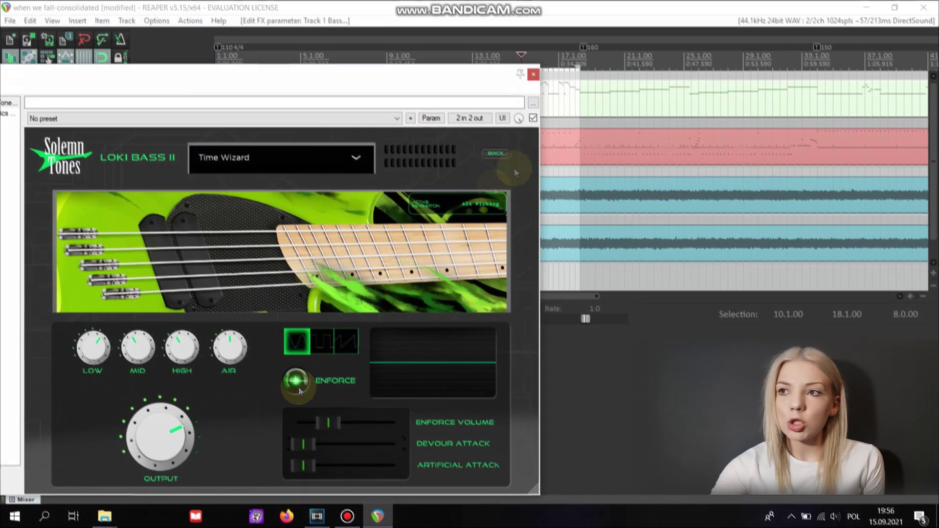
pyautogui.click(498, 152)
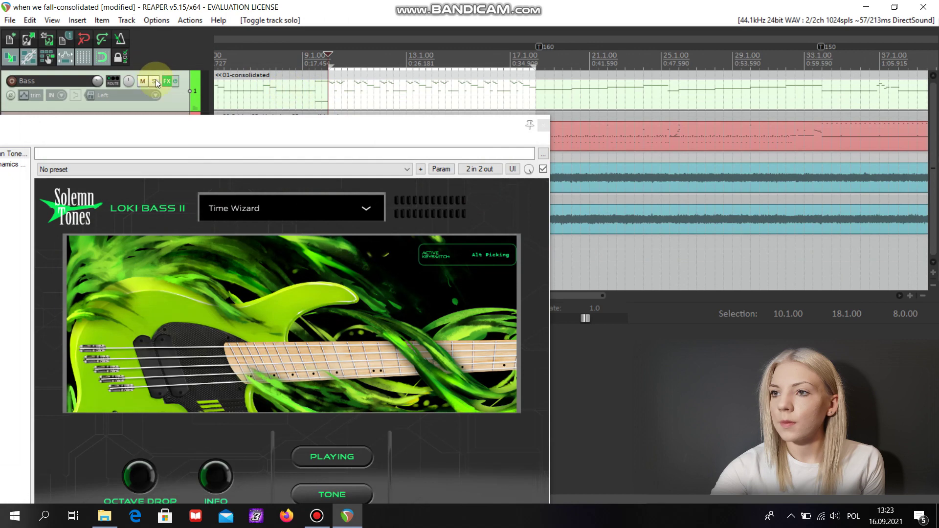
# Solo the Bass track and load the ChonkyWall preset in Loki Bass II.
pyautogui.click(155, 81)
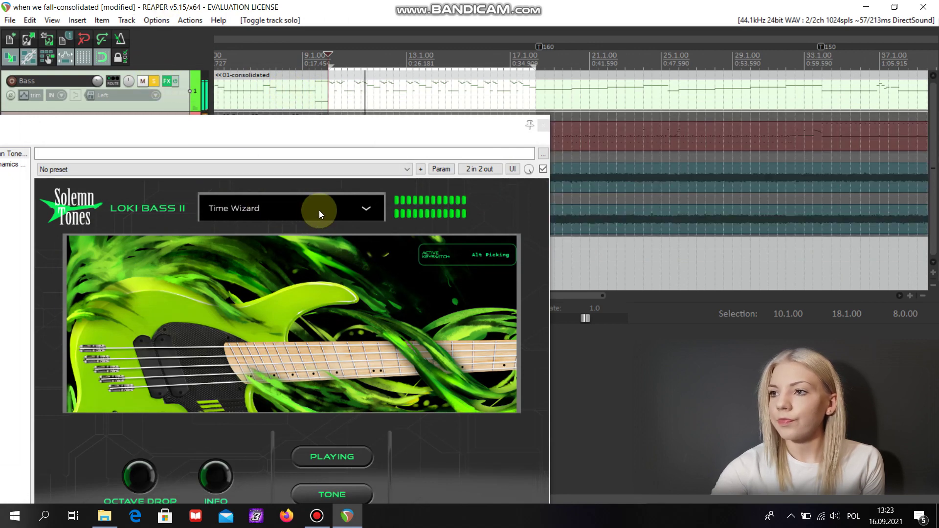
pyautogui.moveTo(357, 128); pyautogui.dragTo(357, 116)
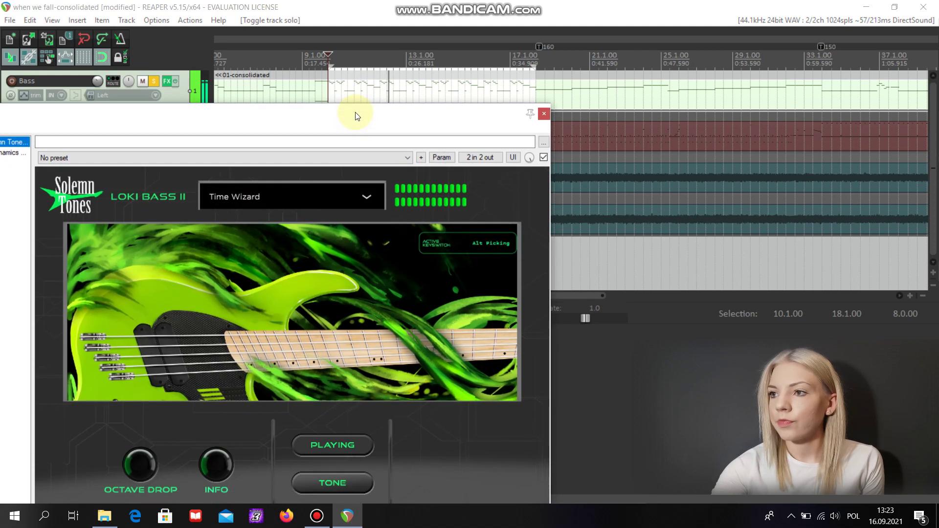
pyautogui.click(361, 200)
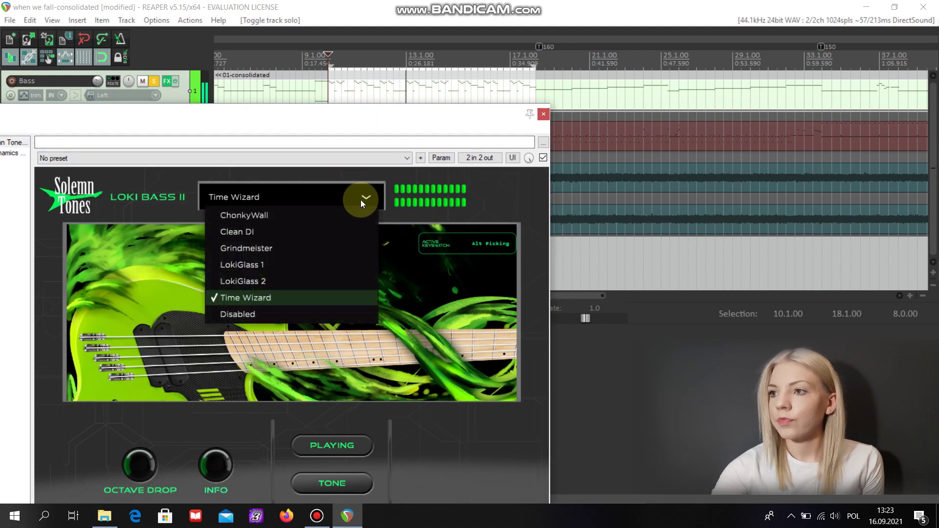
pyautogui.click(323, 216)
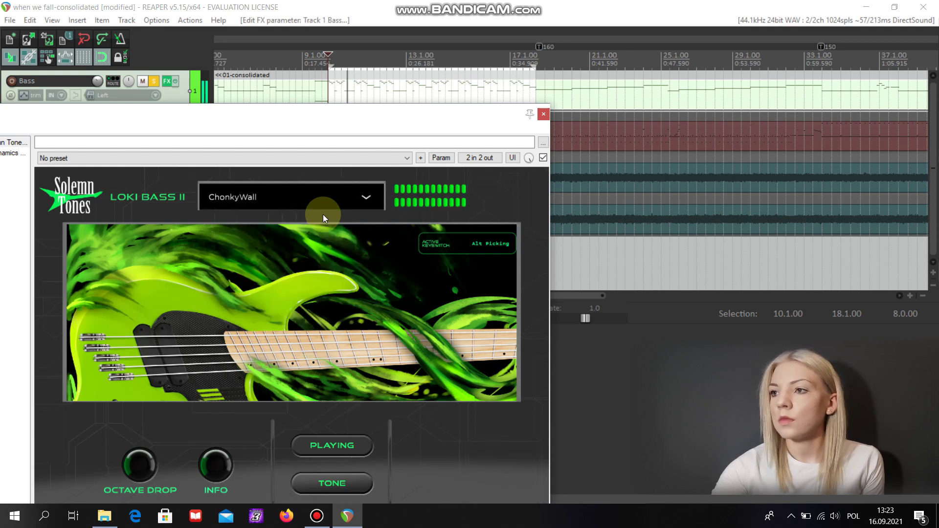
# Audition the Clean DI preset and the Grindmeister preset on the soloed bass.
pyautogui.click(299, 195)
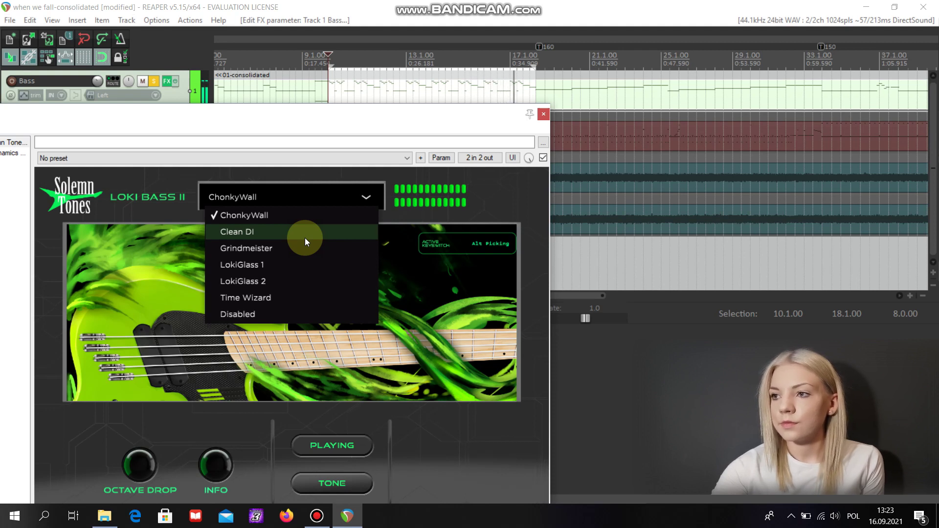
pyautogui.click(304, 238)
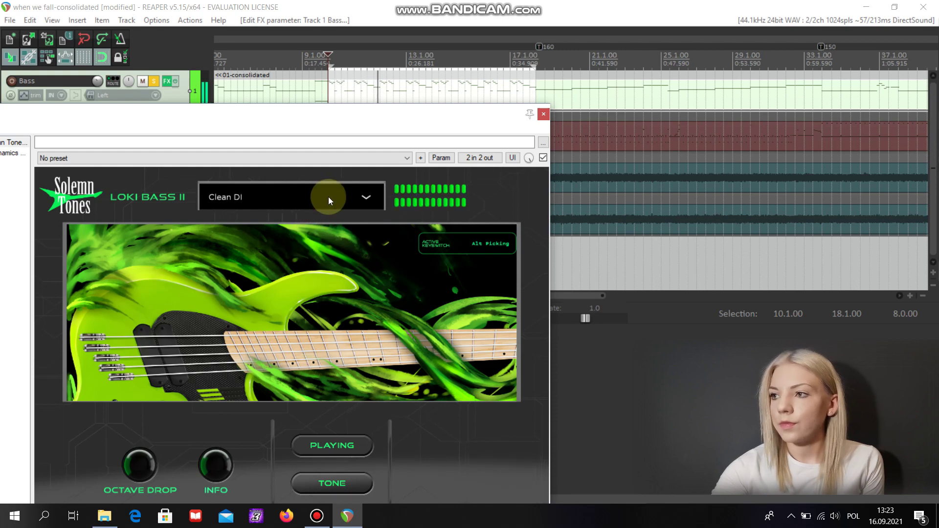
pyautogui.click(343, 195)
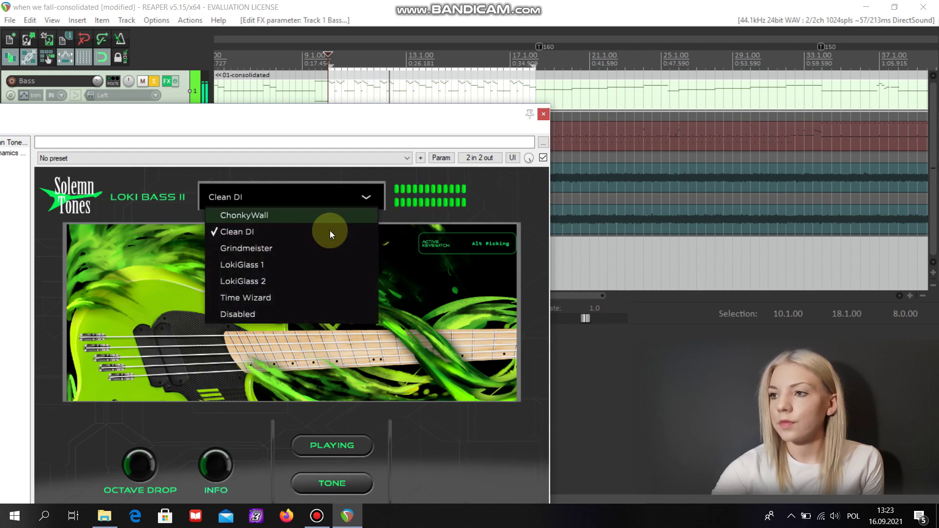
pyautogui.click(310, 248)
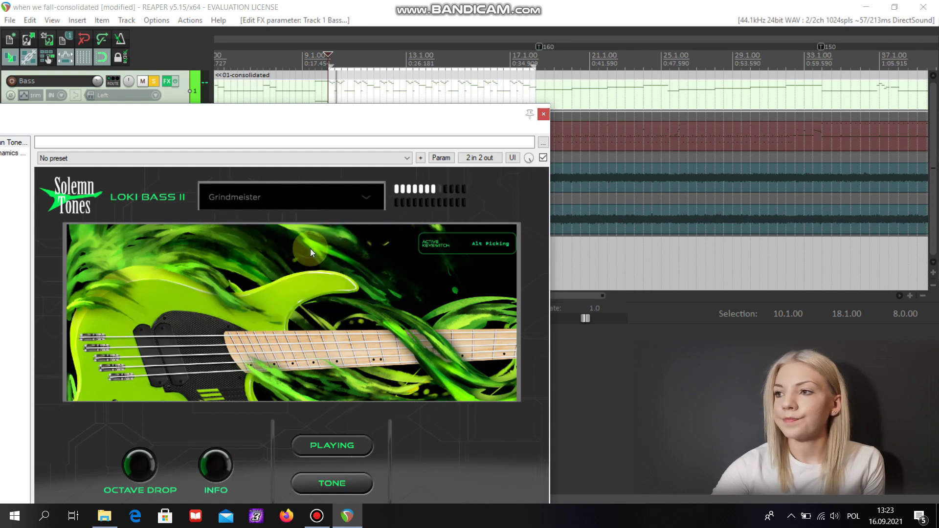
# Audition the LokiGlass 1 preset and switch Loki Bass II to LokiGlass 2.
pyautogui.click(338, 195)
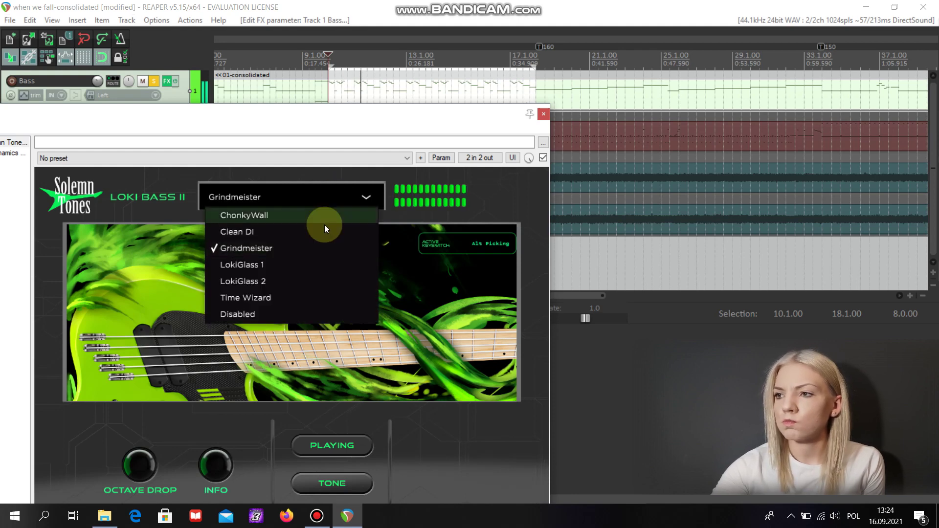
pyautogui.click(306, 265)
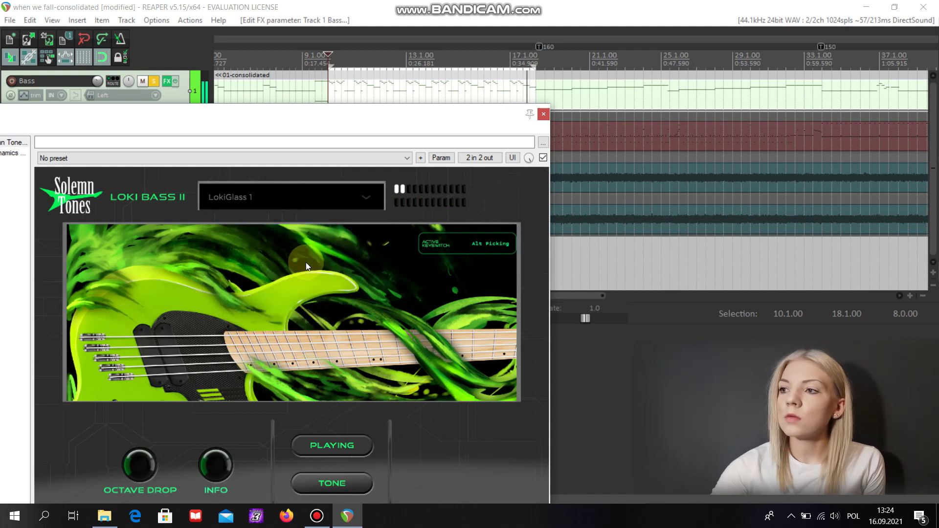
pyautogui.click(337, 201)
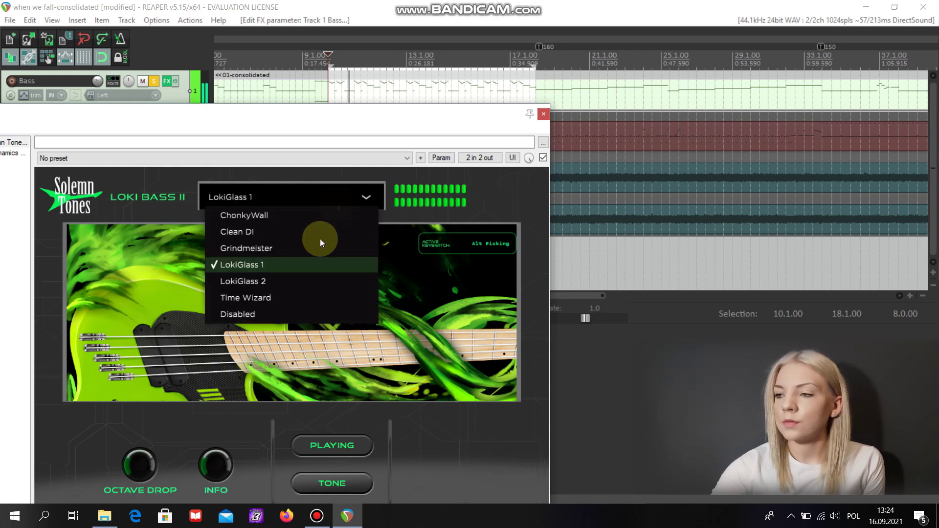
pyautogui.click(310, 283)
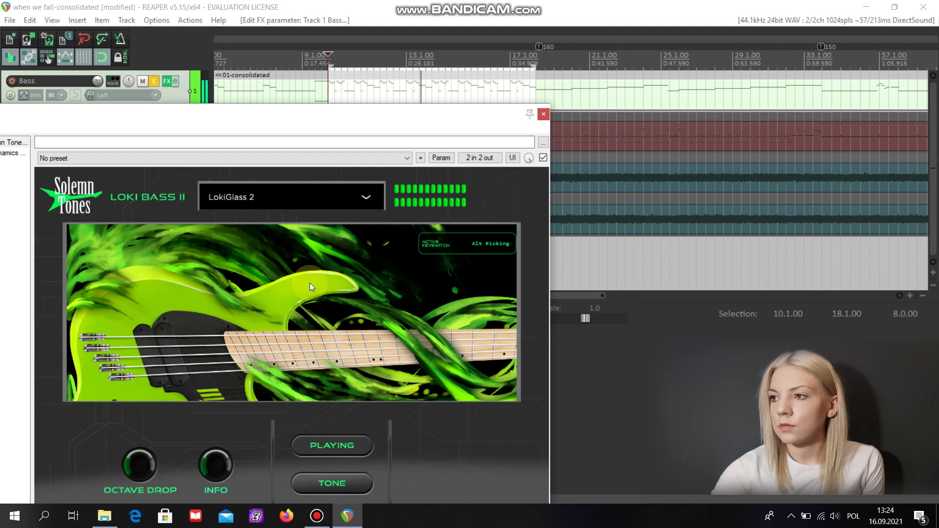
pyautogui.click(185, 4)
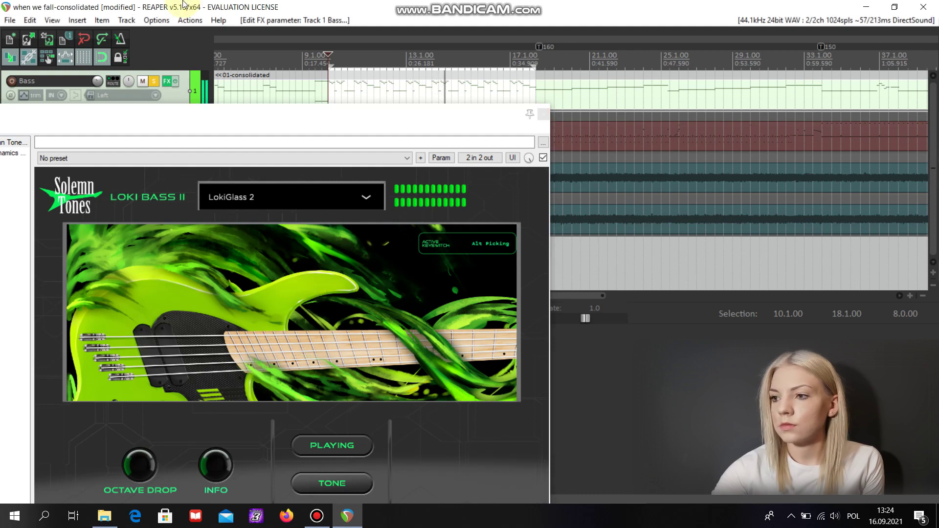